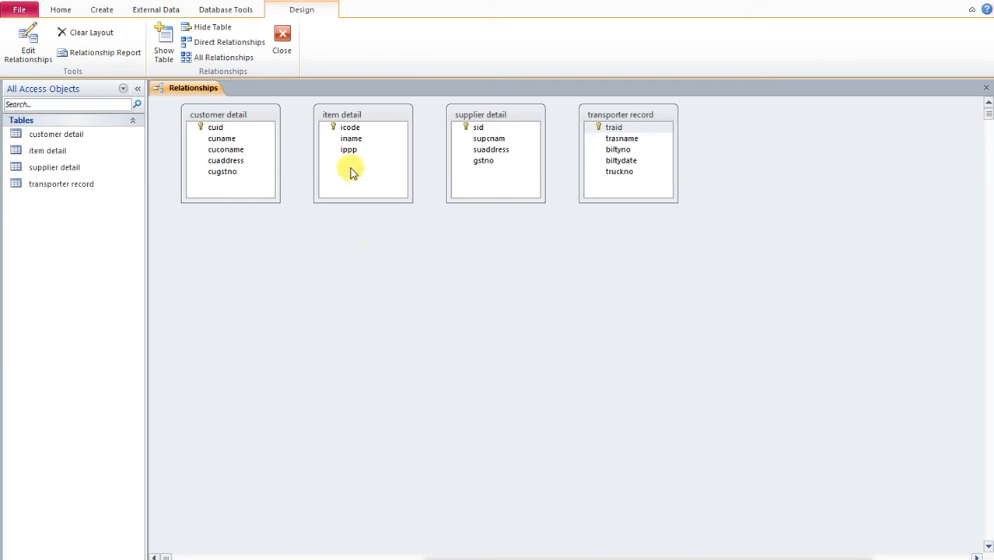
- Arrange the item detail, customer detail, supplier detail and transporter record tables in one evenly spaced row, in that order
drag(362, 114, 256, 244)
drag(261, 120, 461, 304)
drag(532, 120, 620, 304)
drag(654, 118, 762, 294)
drag(295, 239, 293, 154)
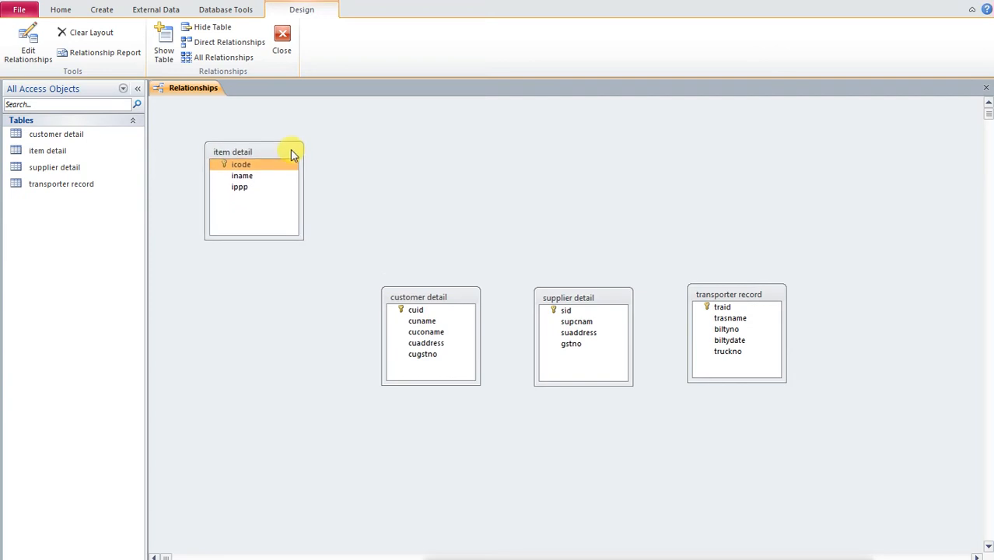
drag(292, 154, 273, 134)
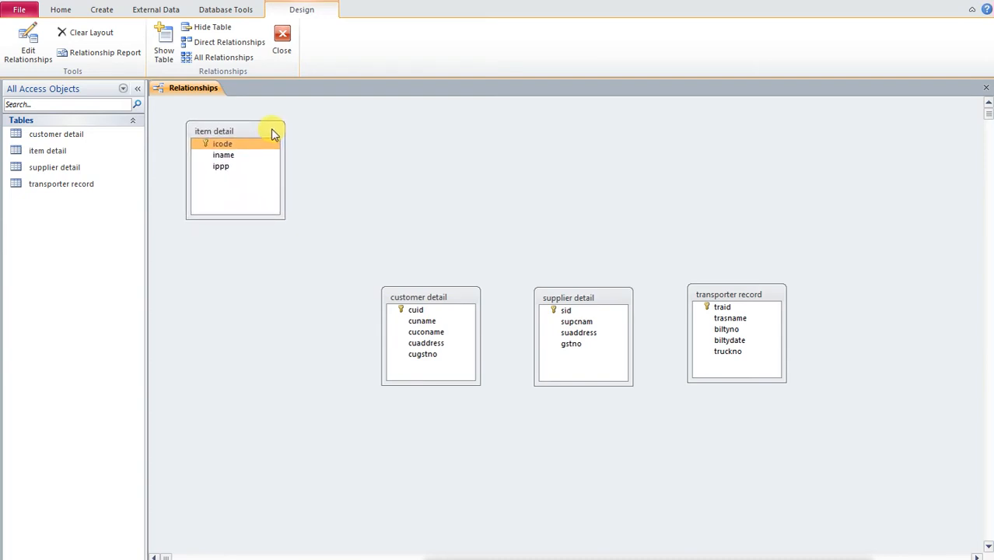
drag(273, 133, 341, 301)
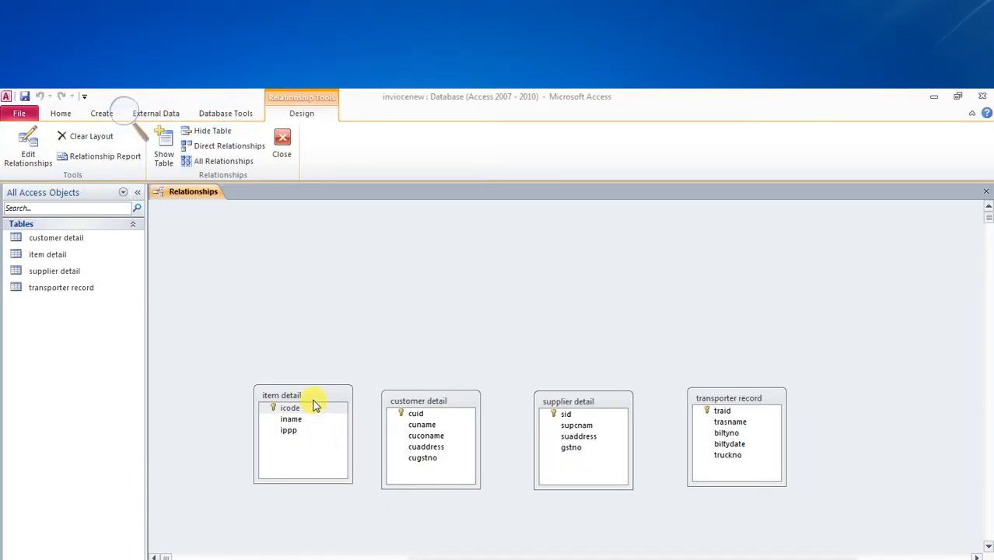
drag(317, 401, 317, 392)
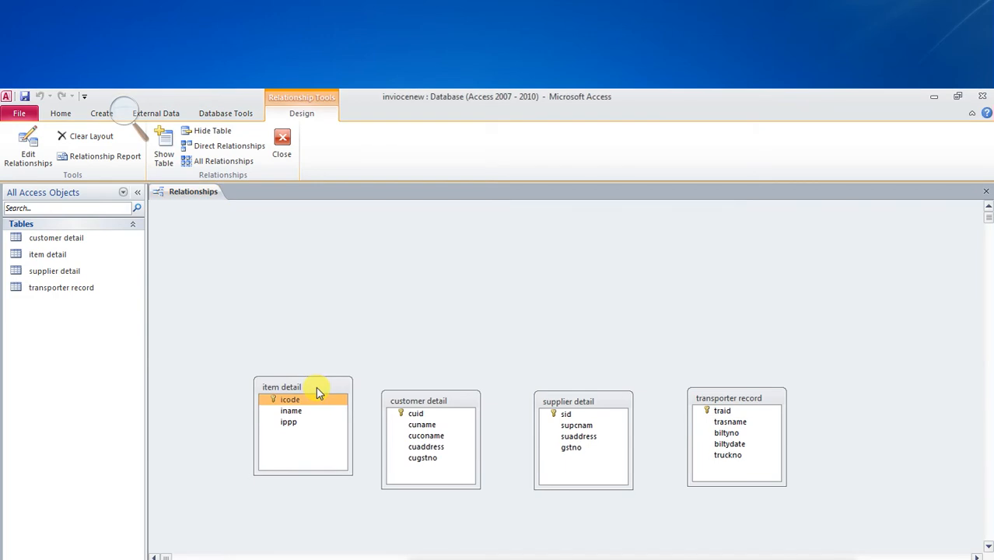
drag(414, 402, 406, 389)
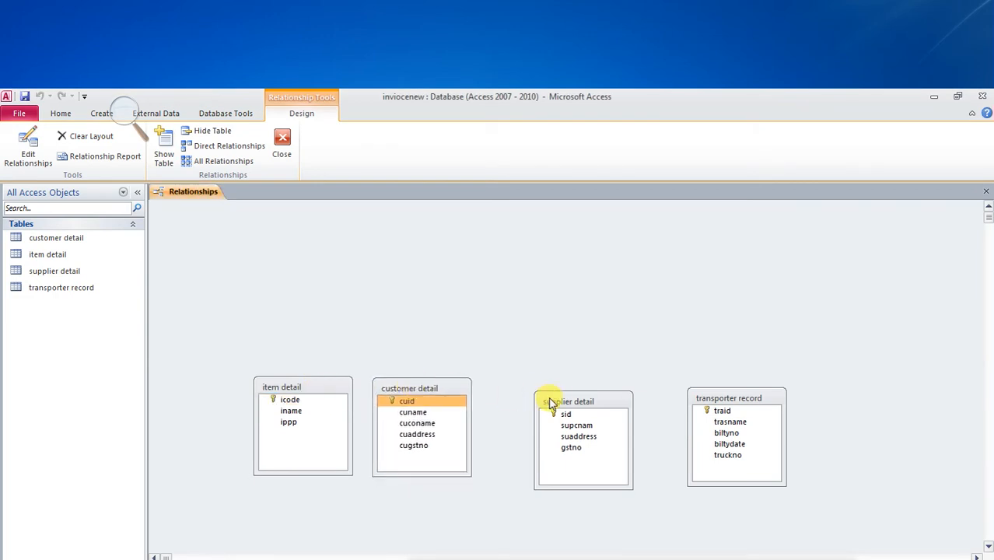
drag(550, 403, 511, 389)
drag(731, 399, 657, 392)
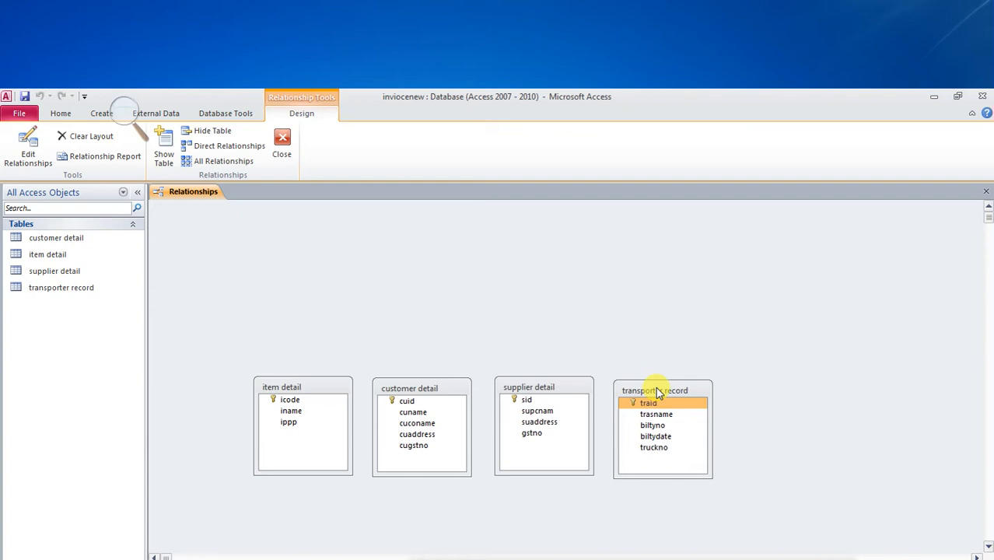
- Move item detail to the layout's upper-left area, supplier detail to its lower right, and customer detail beside transporter record
drag(338, 389, 293, 279)
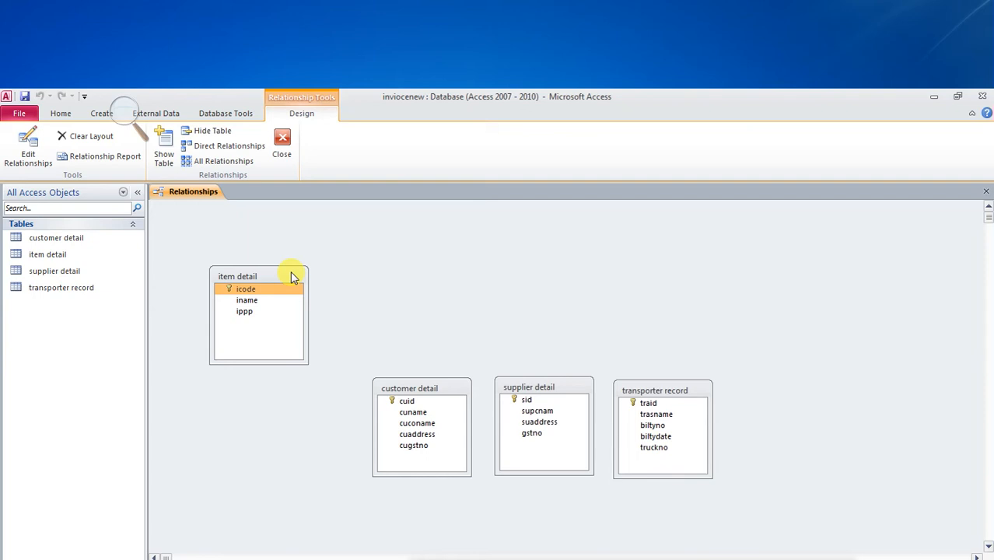
drag(522, 386, 360, 270)
drag(412, 388, 547, 392)
drag(385, 272, 412, 344)
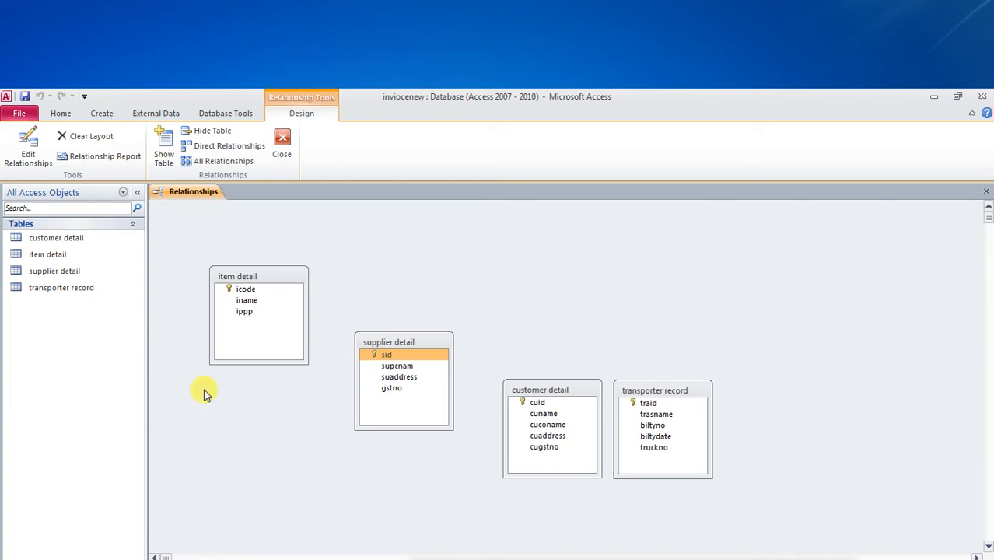
drag(263, 277, 213, 266)
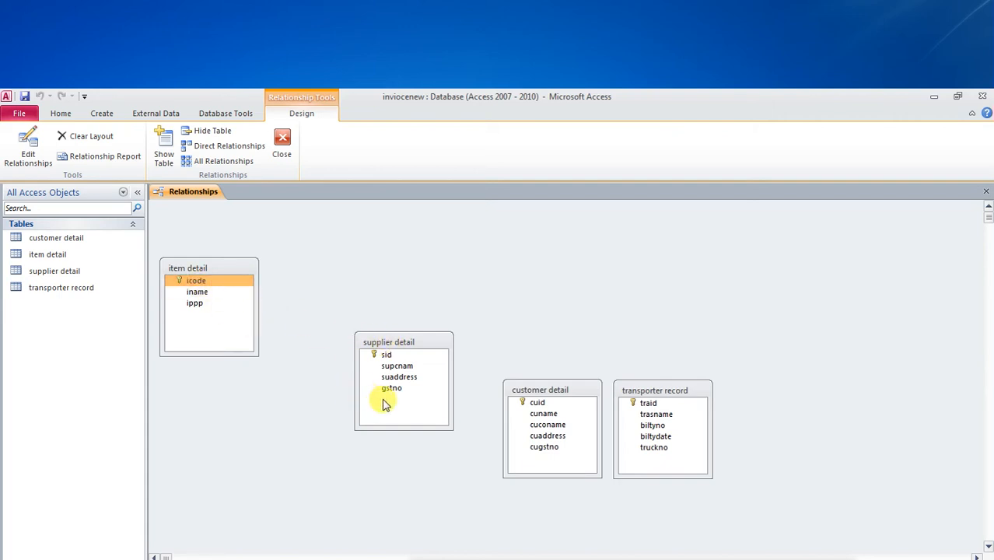
- Add a Number field named icode to the supplier detail table's design, and save and close the table
click(395, 345)
right_click(397, 345)
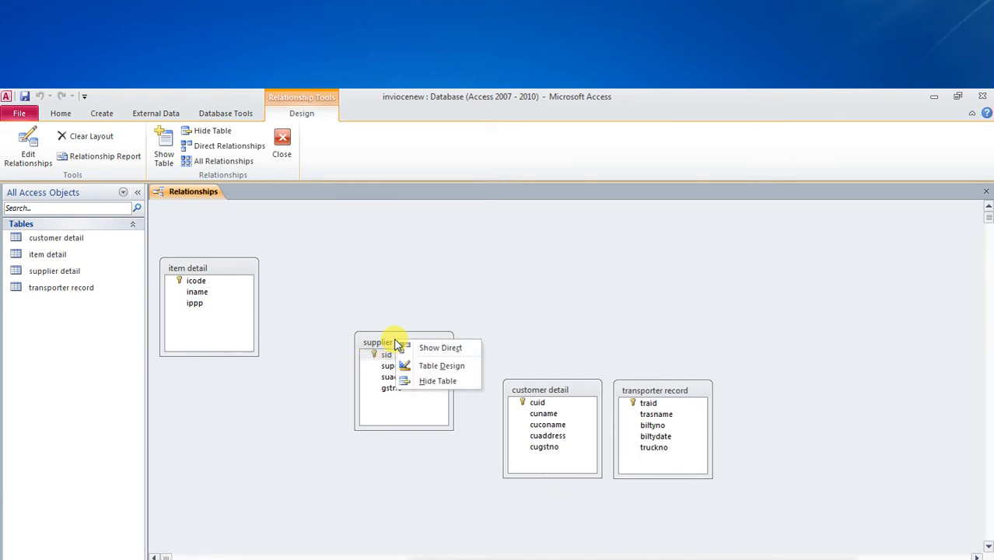
click(436, 366)
click(194, 271)
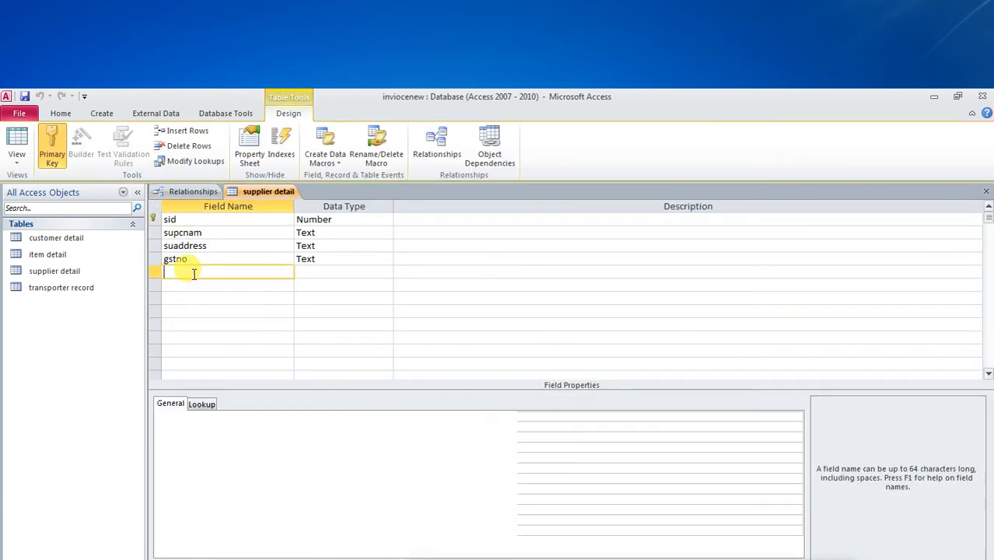
text(icode)
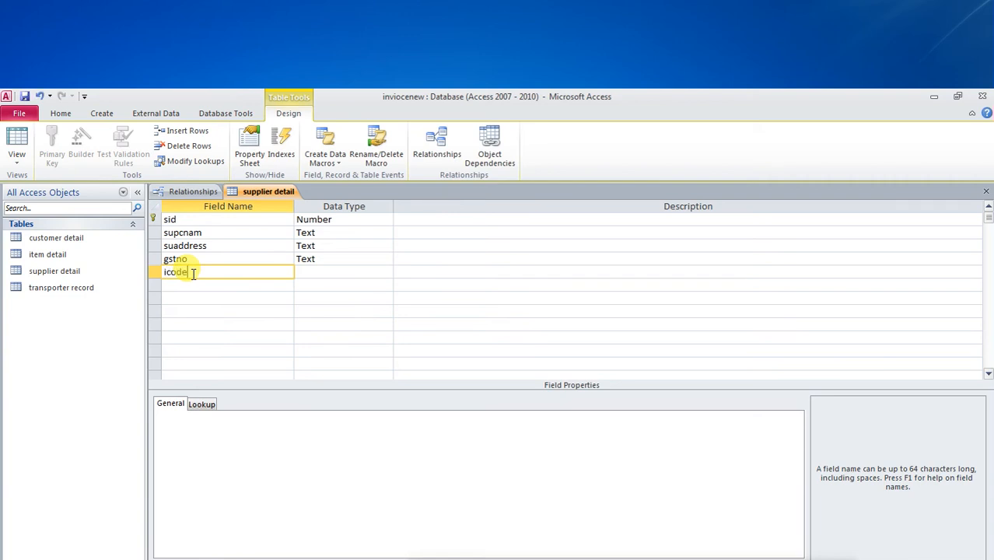
key(Tab)
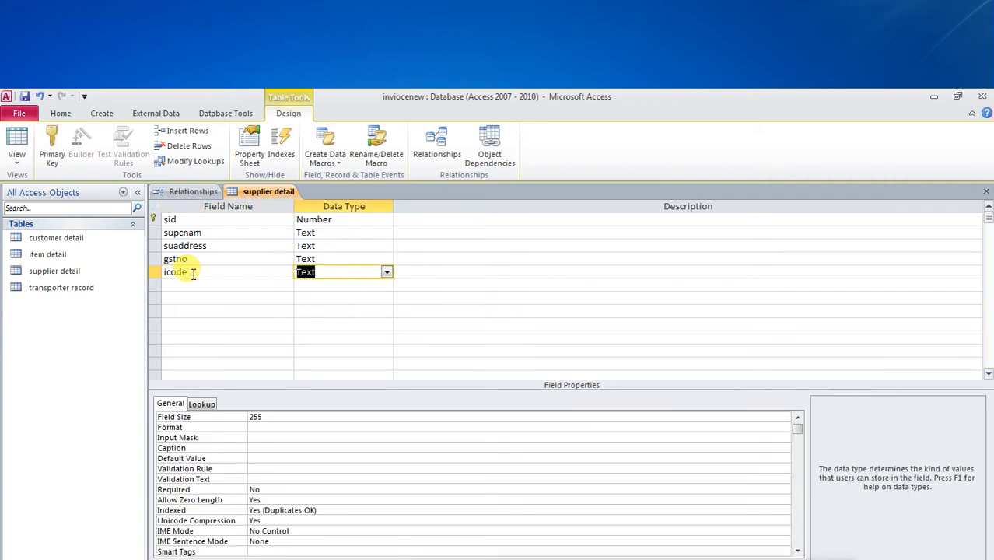
text(number)
click(986, 192)
click(445, 404)
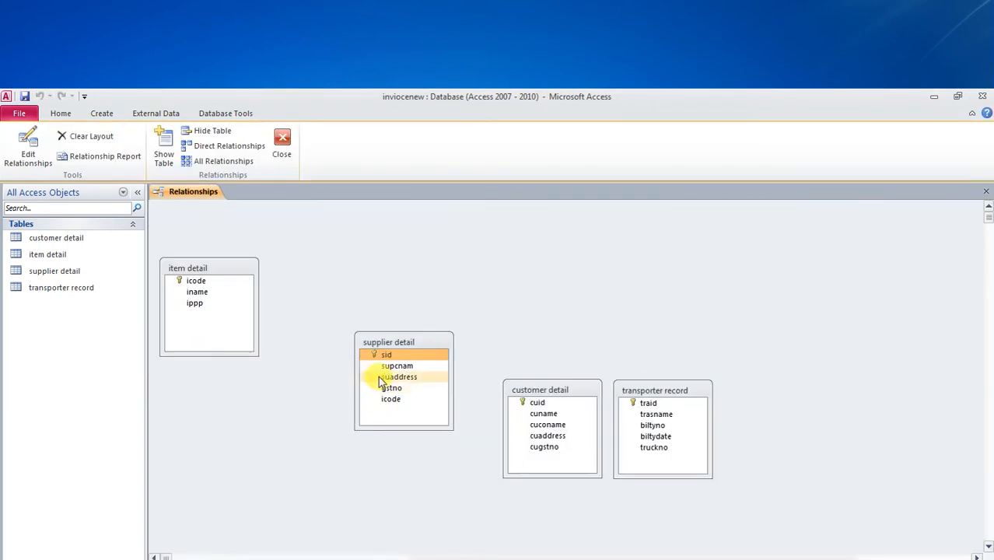
- Create a relationship from item detail's icode to supplier detail's icode, enforcing referential integrity with cascade update and cascade delete
drag(195, 281, 393, 401)
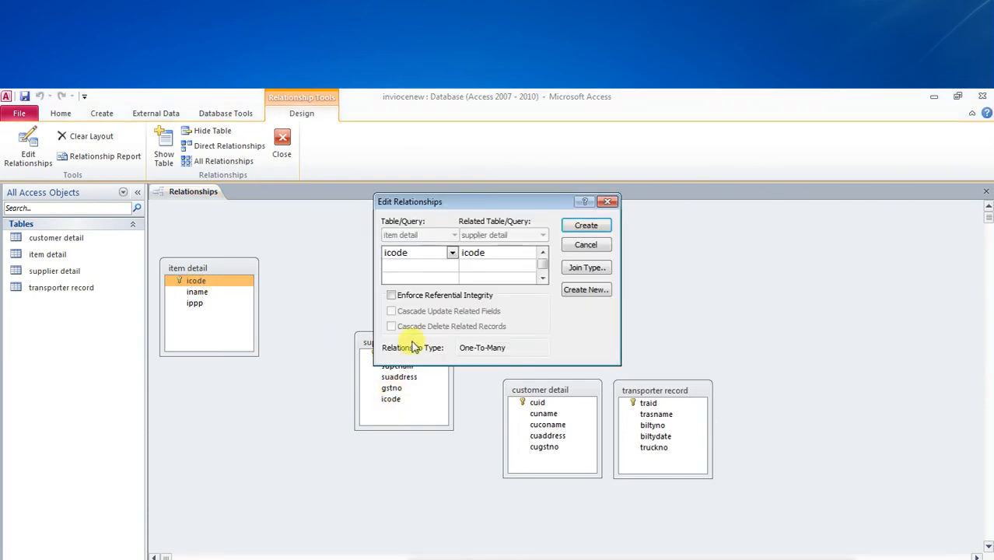
click(403, 296)
click(402, 311)
click(403, 327)
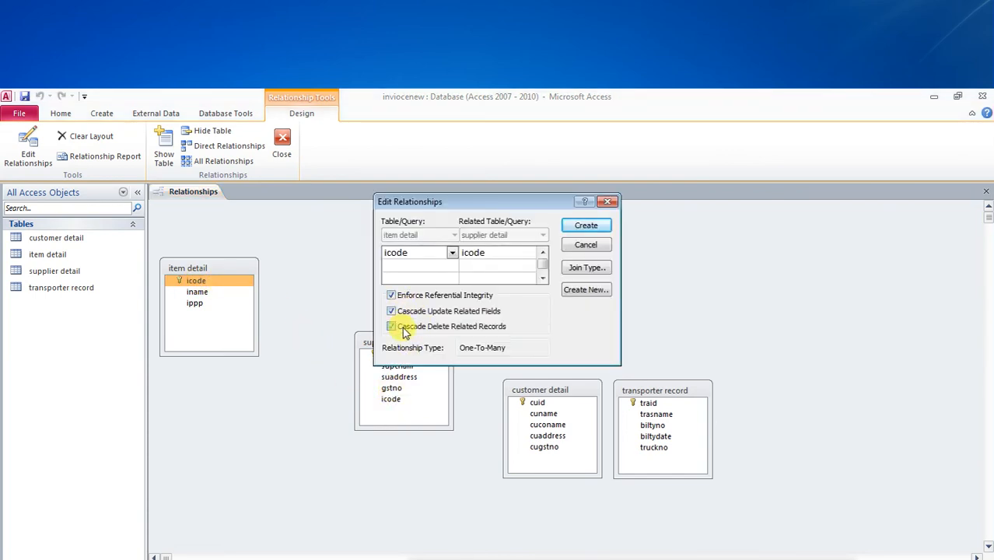
click(585, 227)
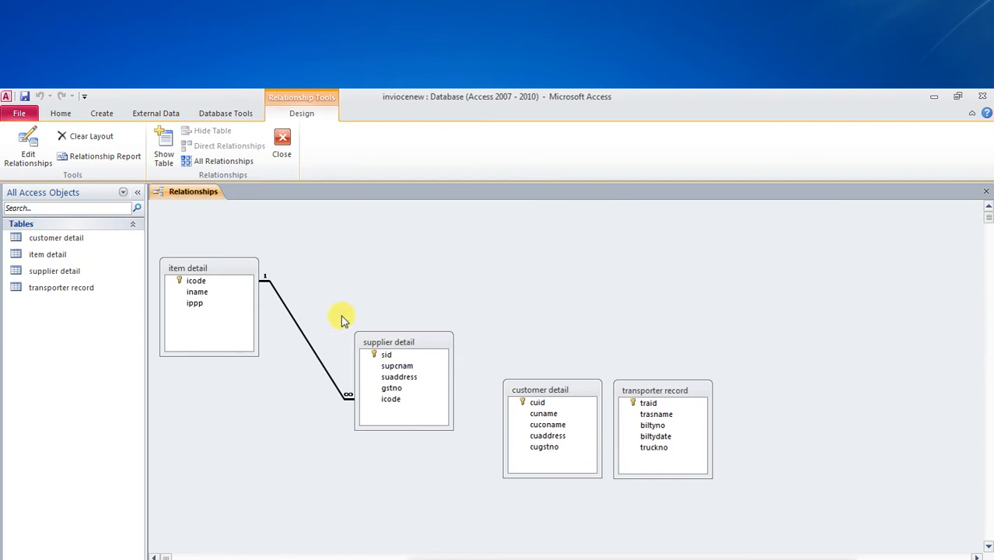
- Lower the supplier detail table, place customer detail above it, and shift item detail slightly toward them
drag(388, 335, 390, 373)
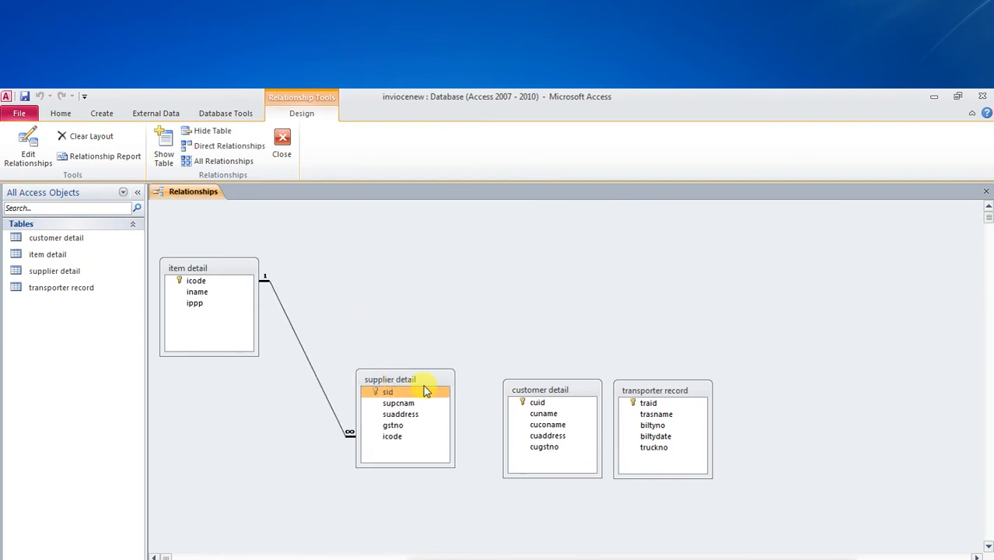
drag(542, 391, 473, 235)
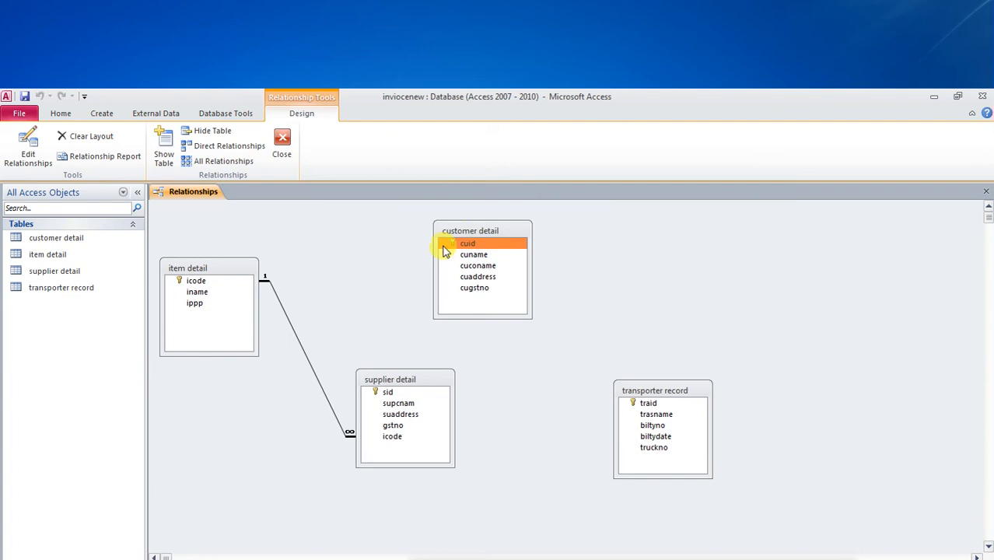
drag(250, 270, 283, 275)
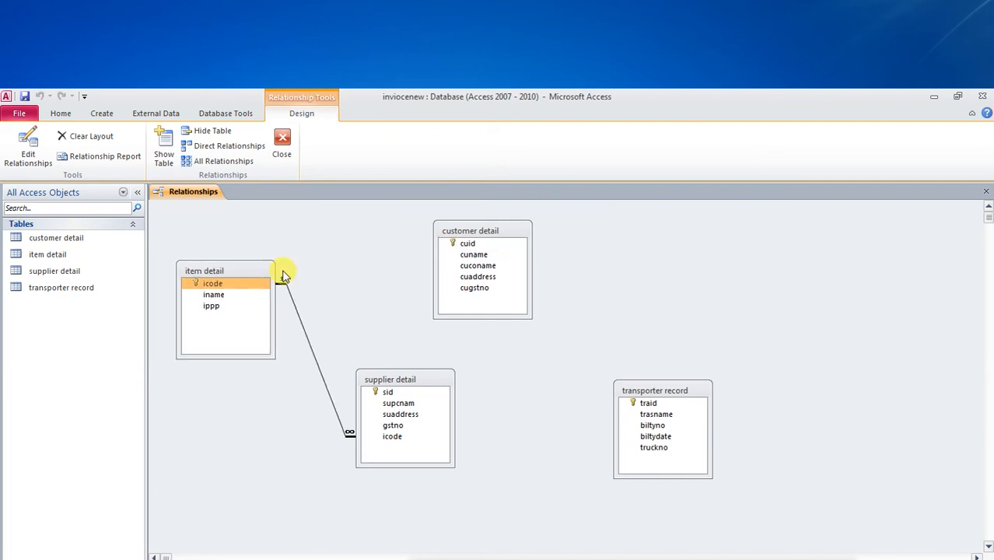
- Add a Number field named icode to the customer detail table's design, and save and close the table
right_click(474, 234)
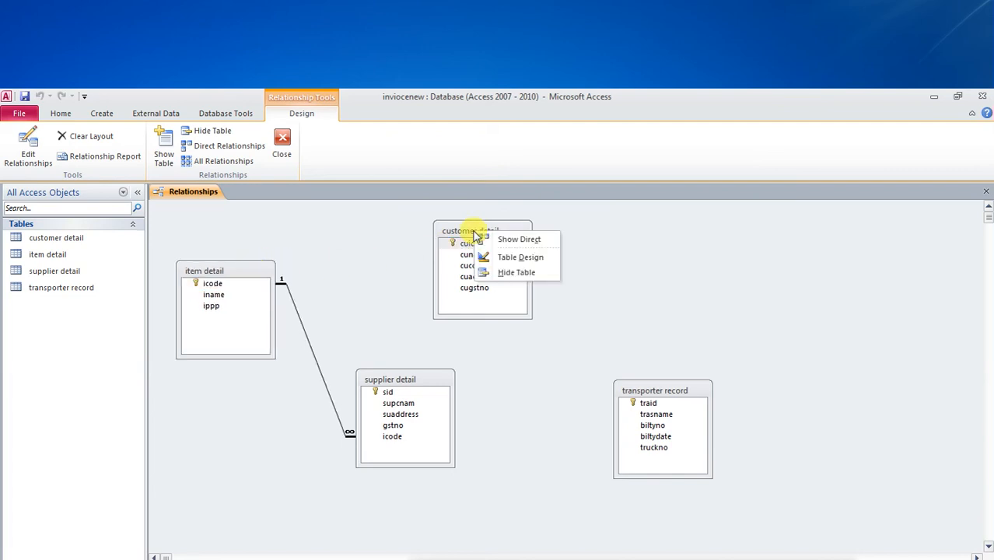
click(508, 255)
click(171, 284)
text(icode)
key(Tab)
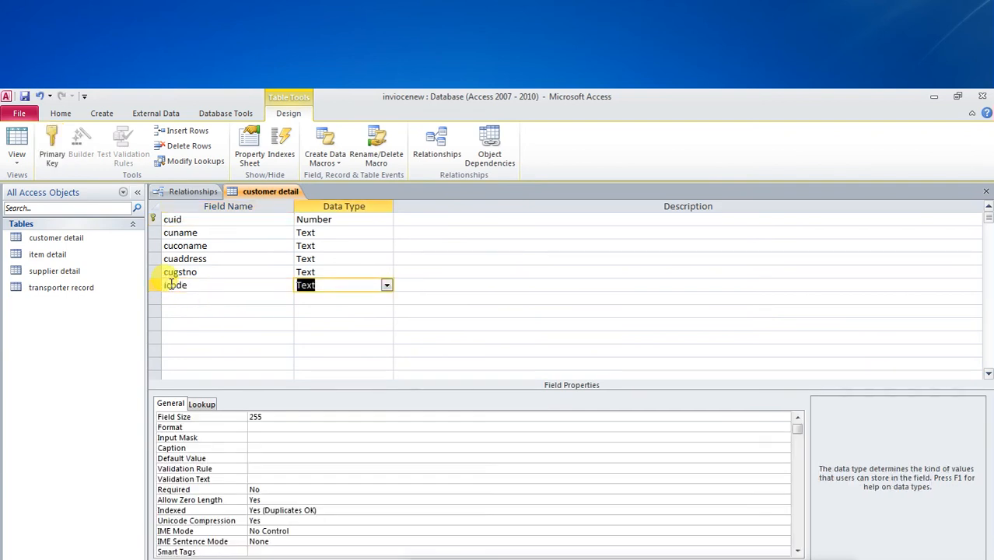
text(number)
click(986, 191)
click(446, 406)
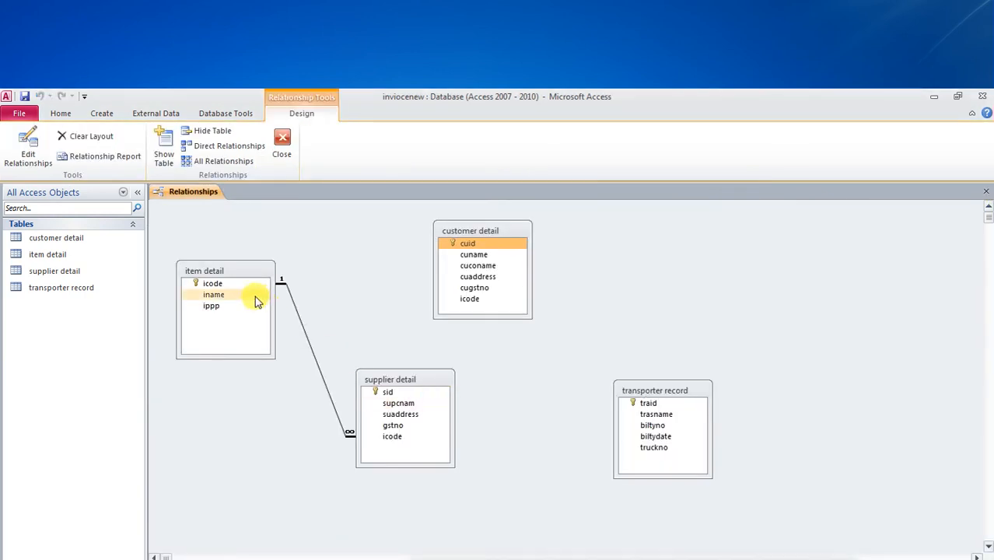
- Create a relationship from item detail's icode to customer detail's icode, enforcing referential integrity with cascade update and cascade delete
drag(231, 287, 466, 303)
click(403, 296)
click(402, 311)
click(404, 327)
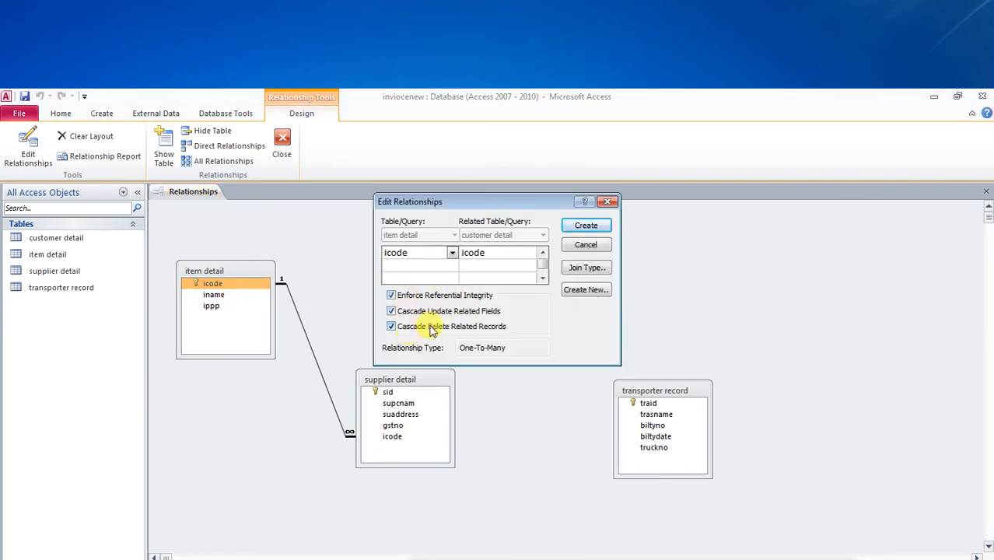
click(588, 226)
- Reposition the tables with customer detail above supplier detail, between item detail and transporter record, and shorten the item and supplier boxes
drag(637, 389, 681, 304)
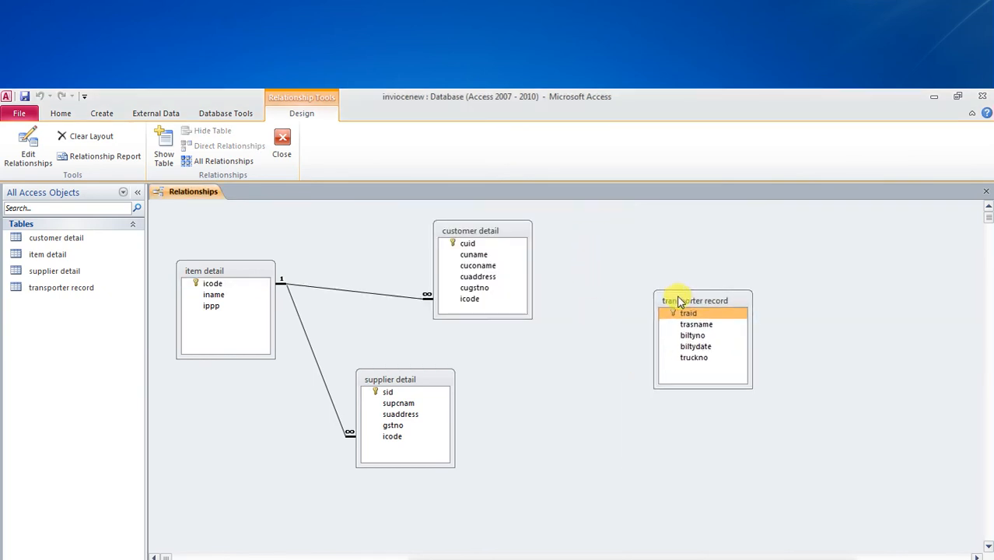
drag(445, 234, 392, 220)
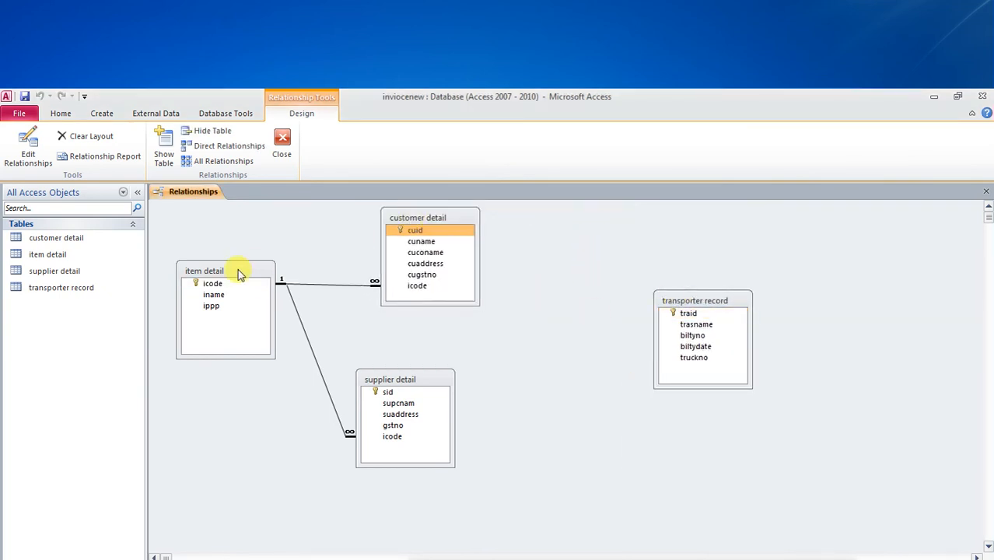
drag(229, 273, 240, 323)
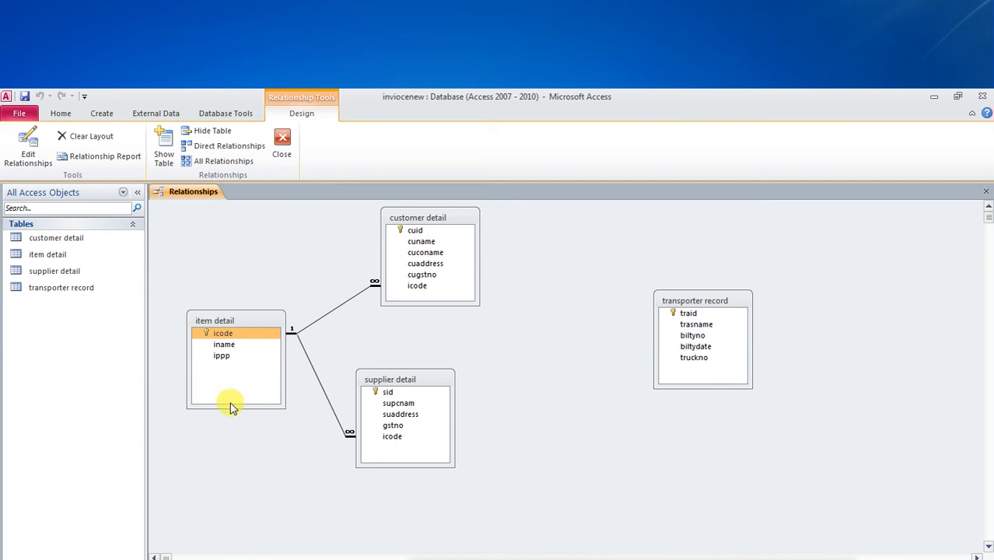
drag(229, 405, 233, 367)
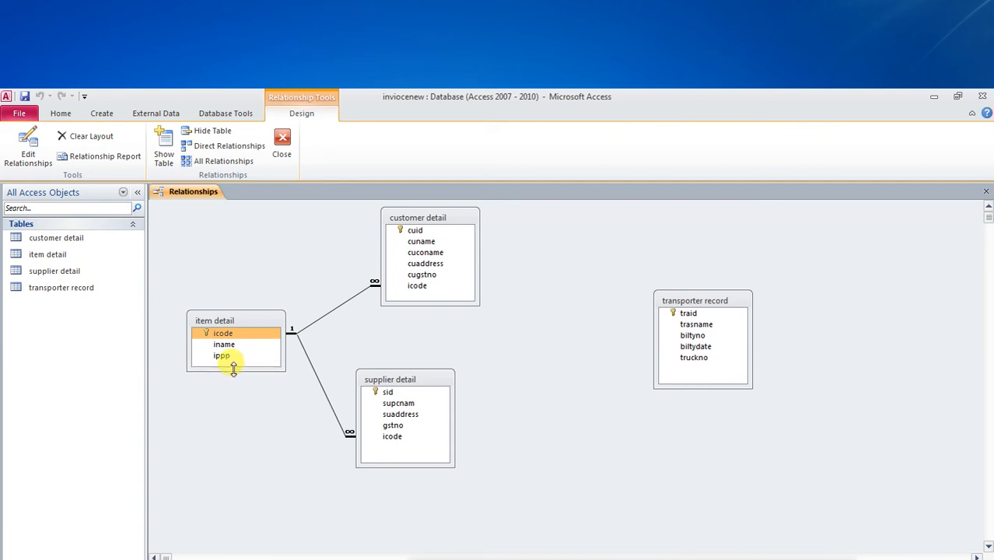
drag(408, 379, 430, 349)
drag(416, 435, 417, 418)
drag(444, 351, 447, 358)
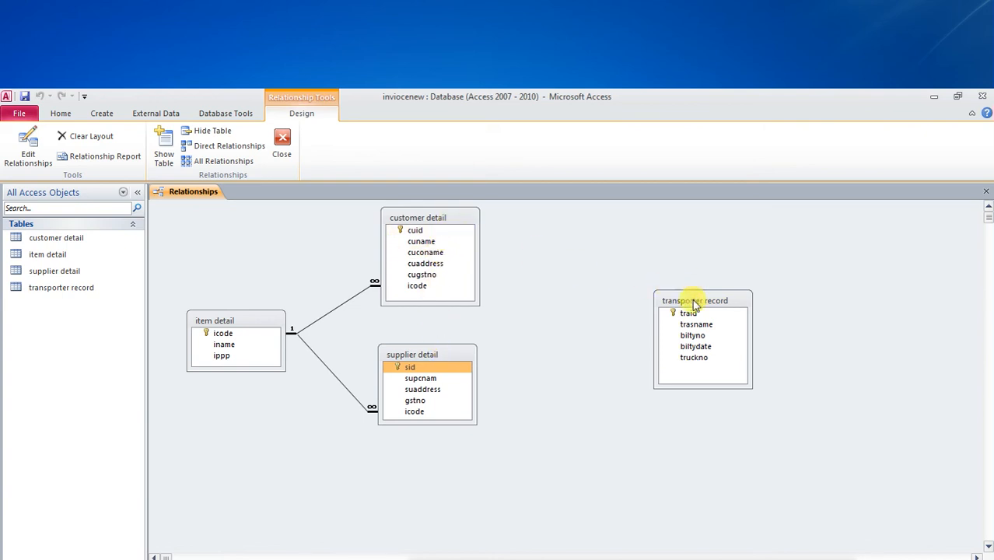
- Add a Number field named trancode to the customer detail table's design, and save and close the table
click(445, 220)
right_click(445, 220)
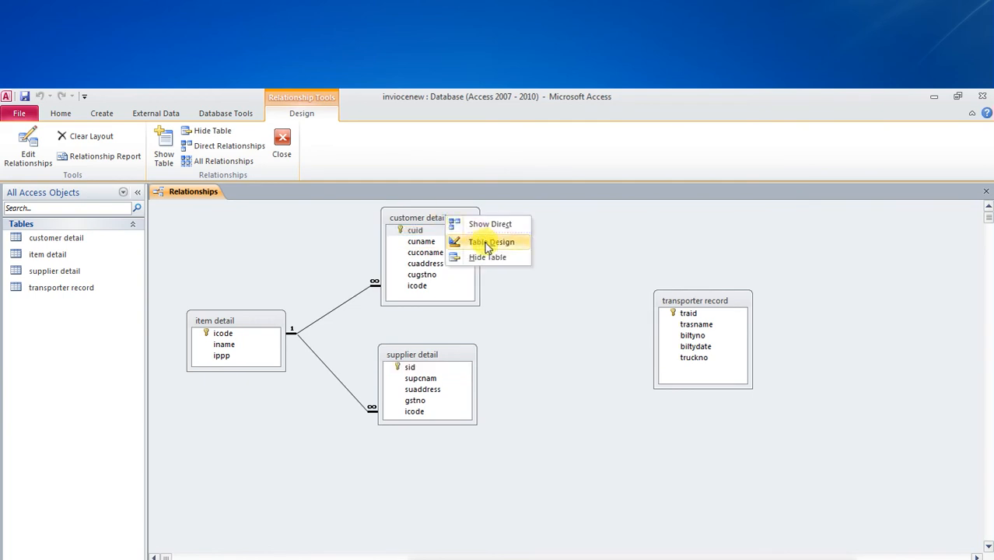
click(488, 245)
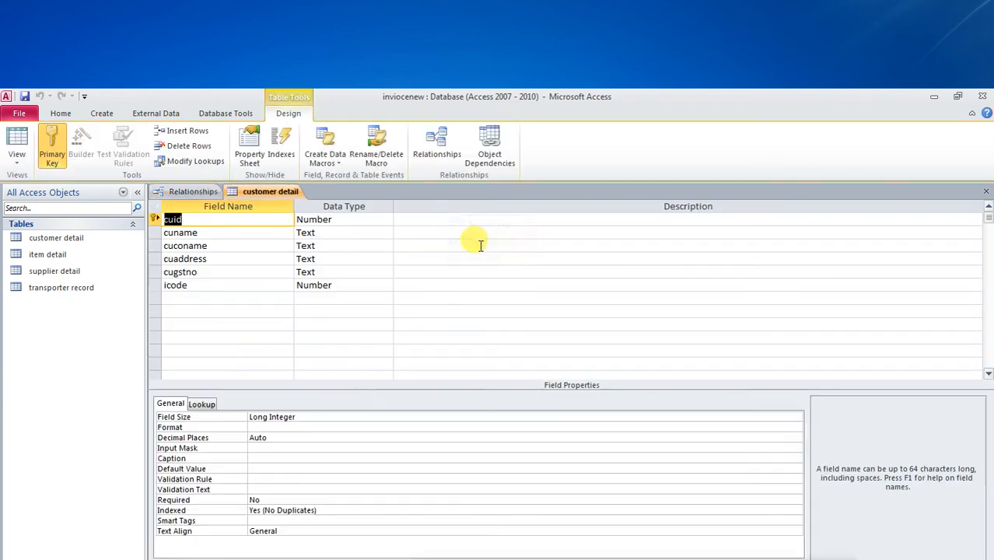
click(184, 297)
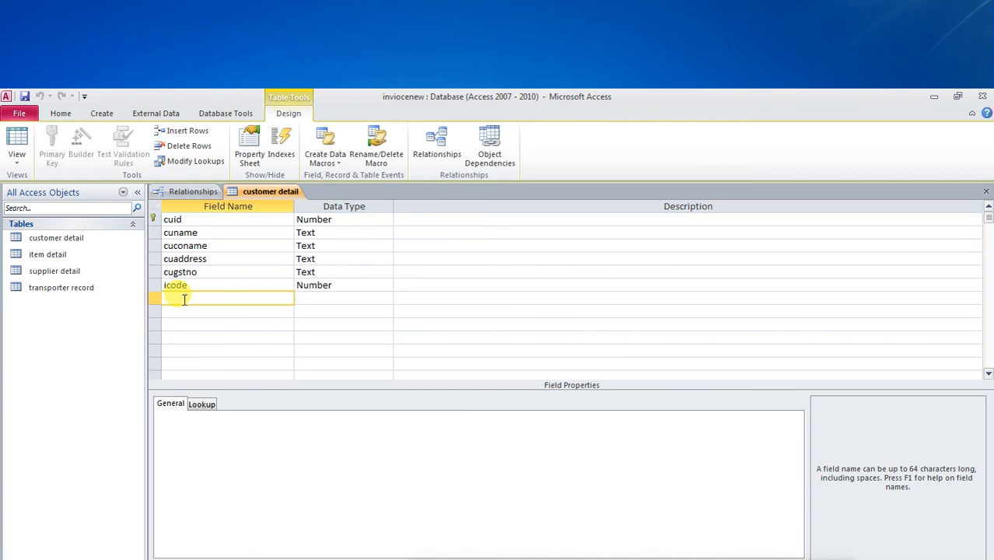
text(transcode)
key(Tab)
text(n)
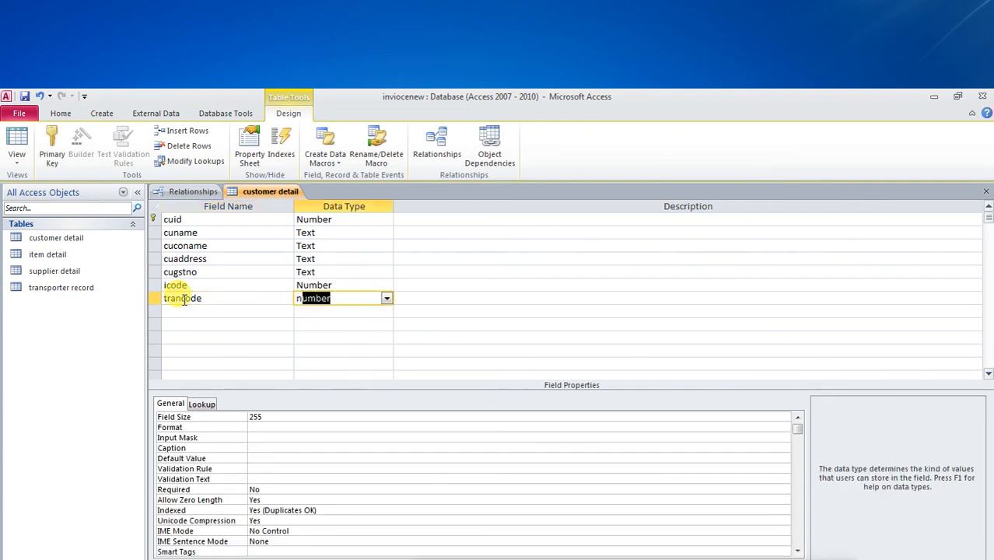
click(986, 192)
click(444, 405)
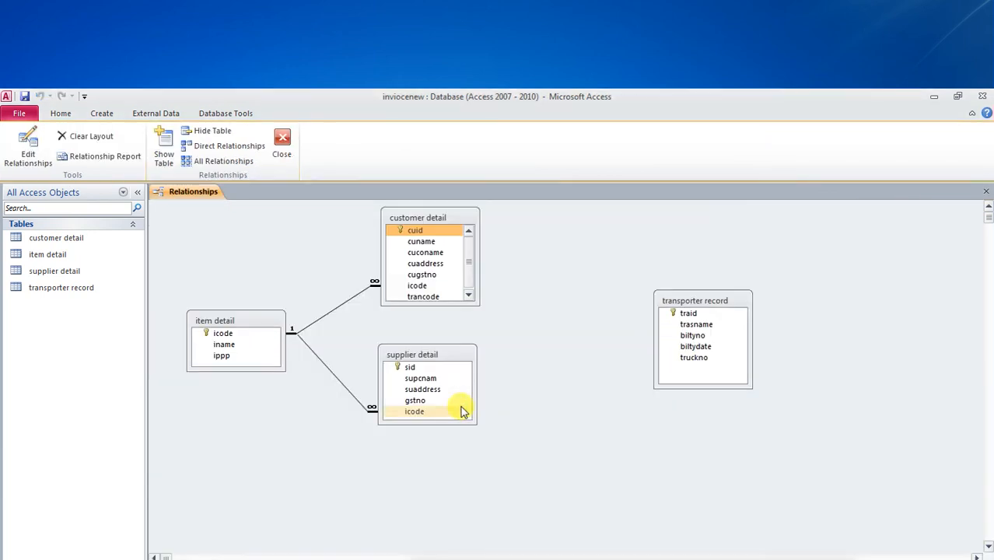
- Create a relationship from transporter record's traid to customer detail's trancode, enforcing referential integrity with cascade update and cascade delete
click(684, 315)
drag(684, 315, 431, 301)
click(417, 297)
click(418, 312)
click(419, 327)
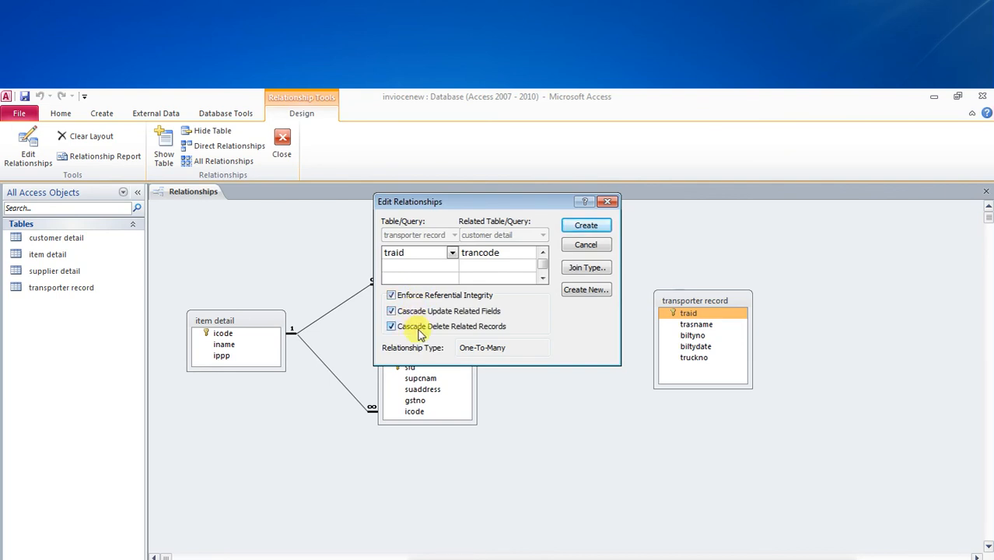
click(585, 225)
- Space out the tables with supplier detail lower and transporter record closer to customer detail, and lengthen the customer detail box to fit all fields
drag(455, 355, 471, 405)
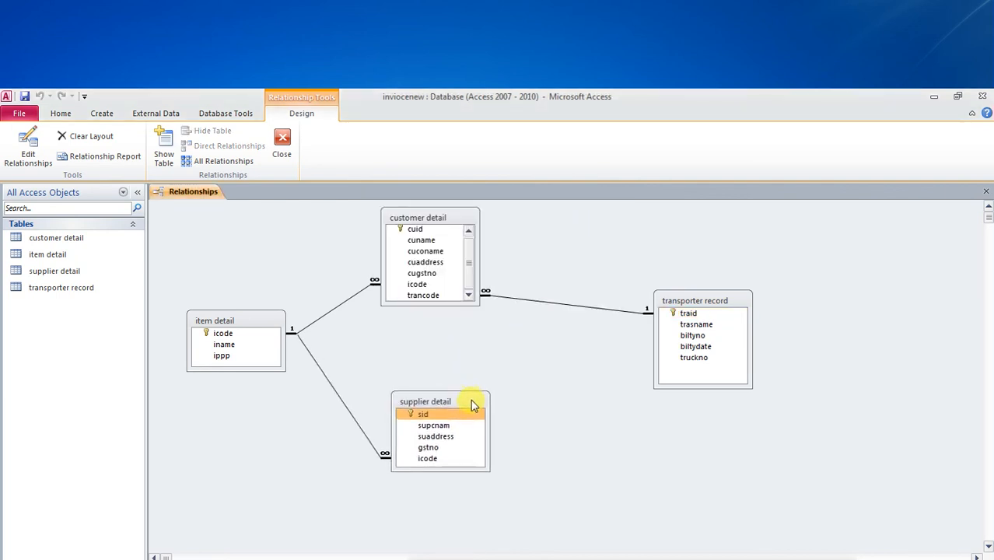
drag(692, 303, 619, 233)
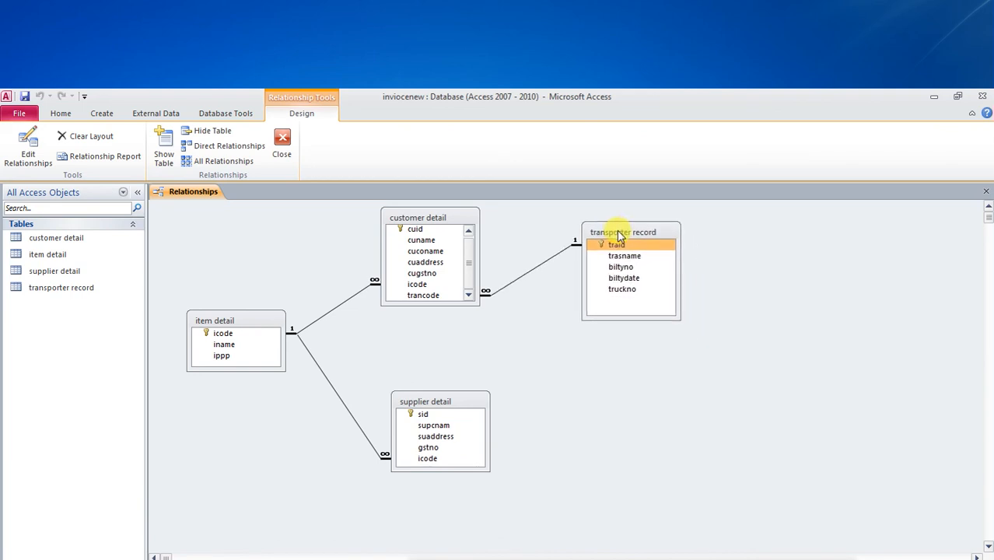
drag(259, 327, 253, 330)
drag(418, 403, 418, 388)
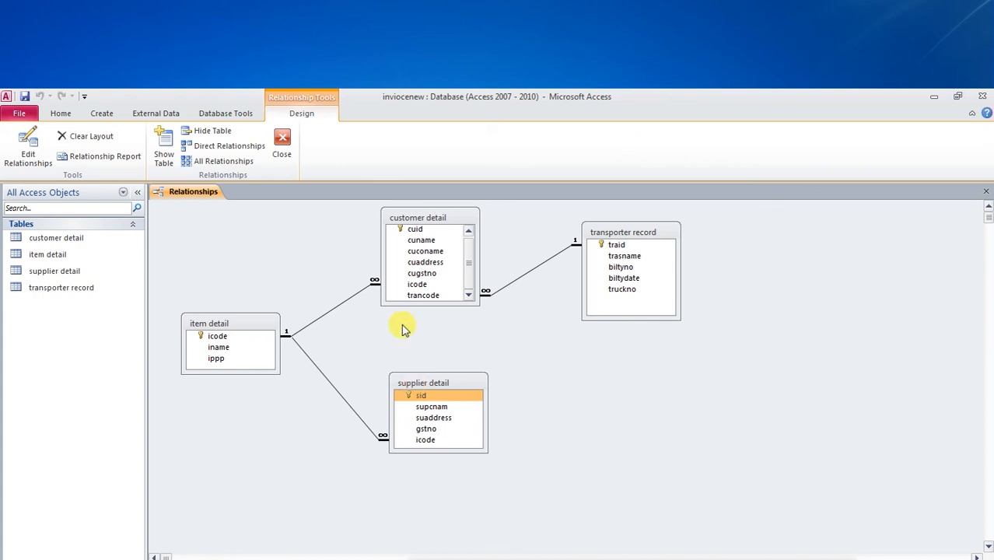
mouse_move(410, 218)
mouse_down()
mouse_move(429, 221)
mouse_move(418, 221)
mouse_up()
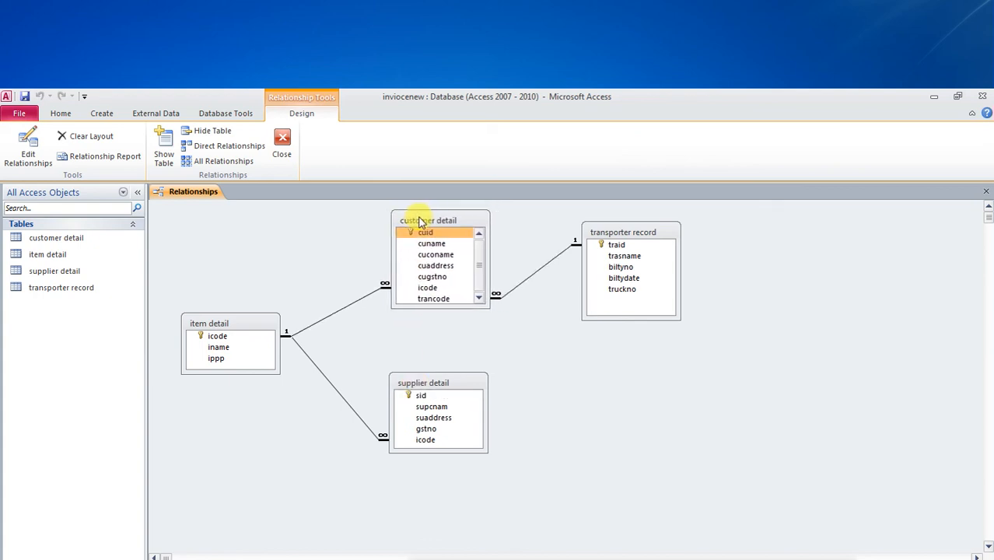
drag(616, 232, 631, 257)
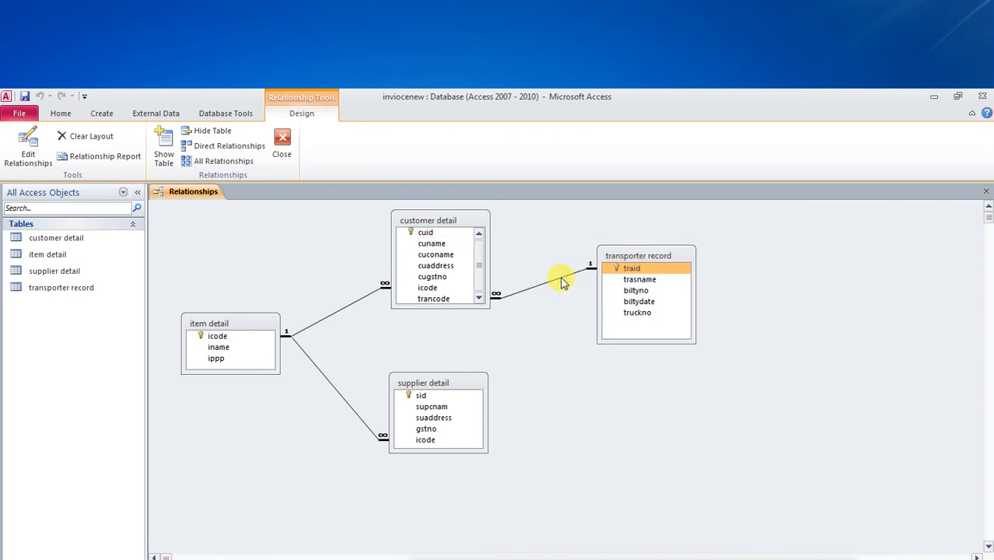
mouse_move(453, 308)
mouse_down()
mouse_move(453, 325)
mouse_move(451, 317)
mouse_up()
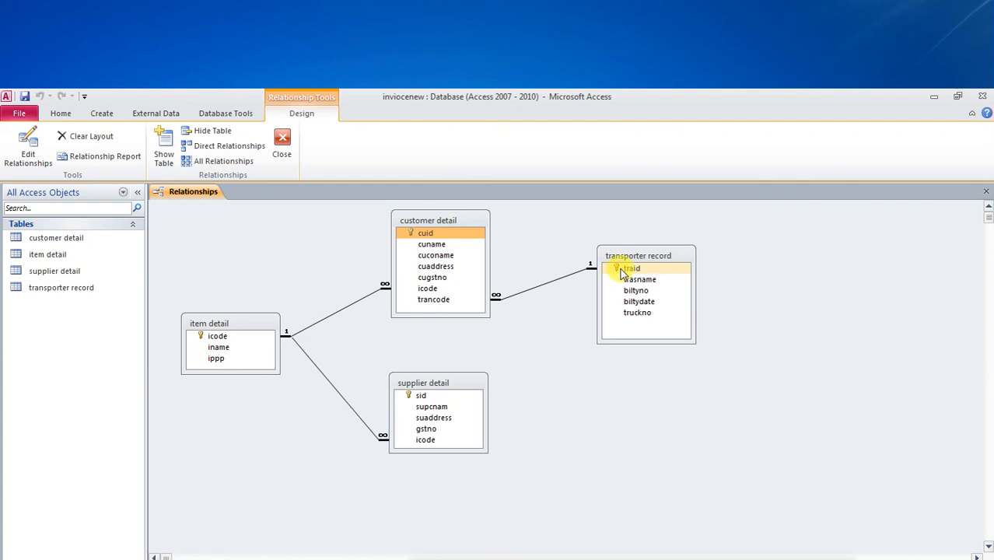